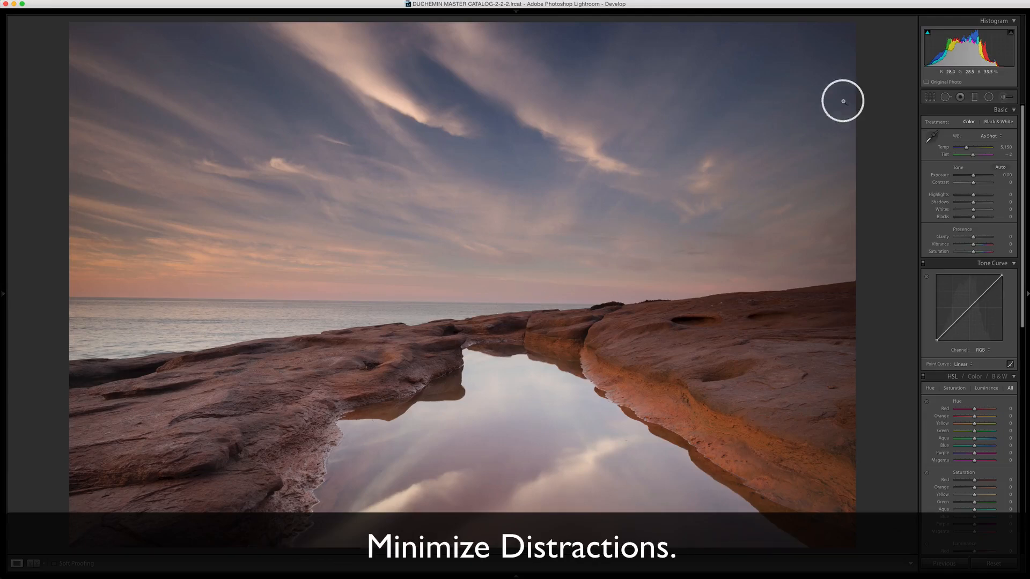
- Straighten the photo along the sea horizon with the Crop & Straighten tool and apply the crop
left_click(931, 98)
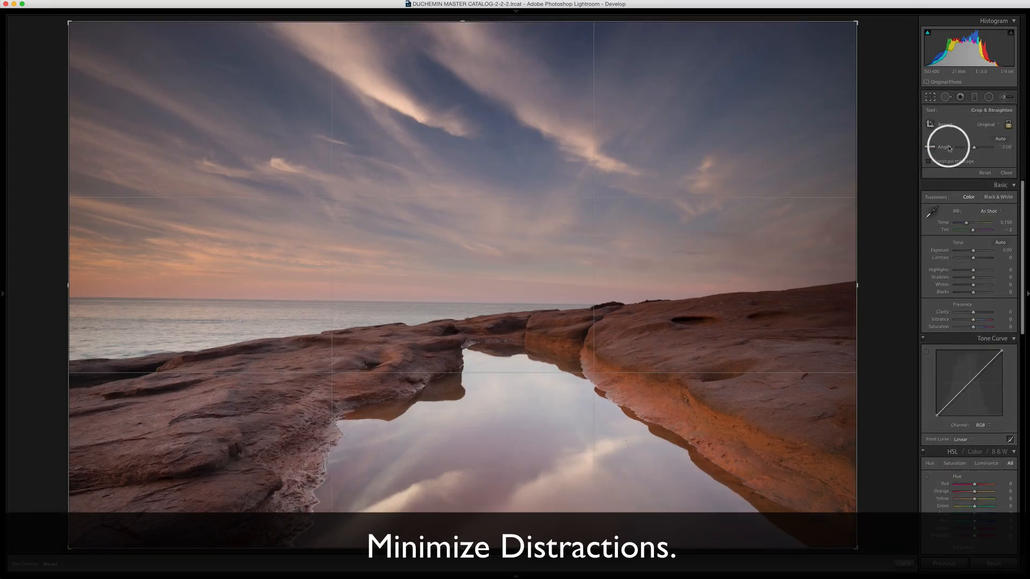
left_click(931, 148)
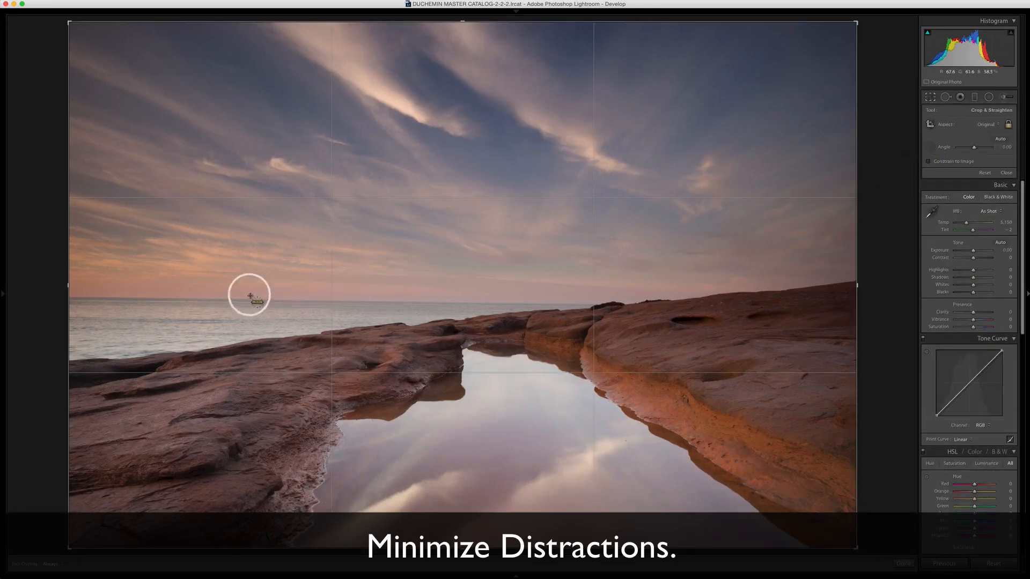
left_click_drag(220, 300, 518, 303)
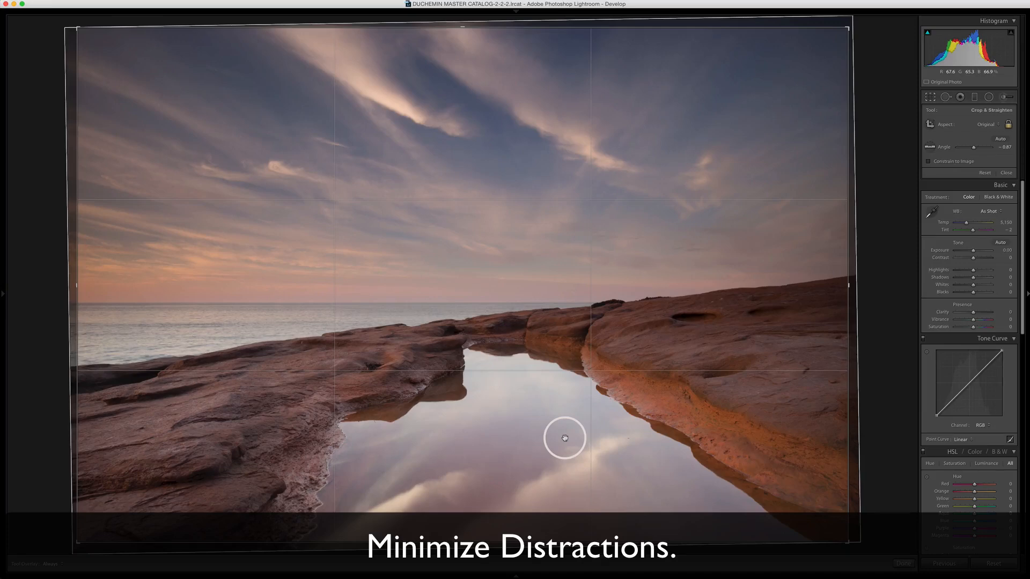
key("Return")
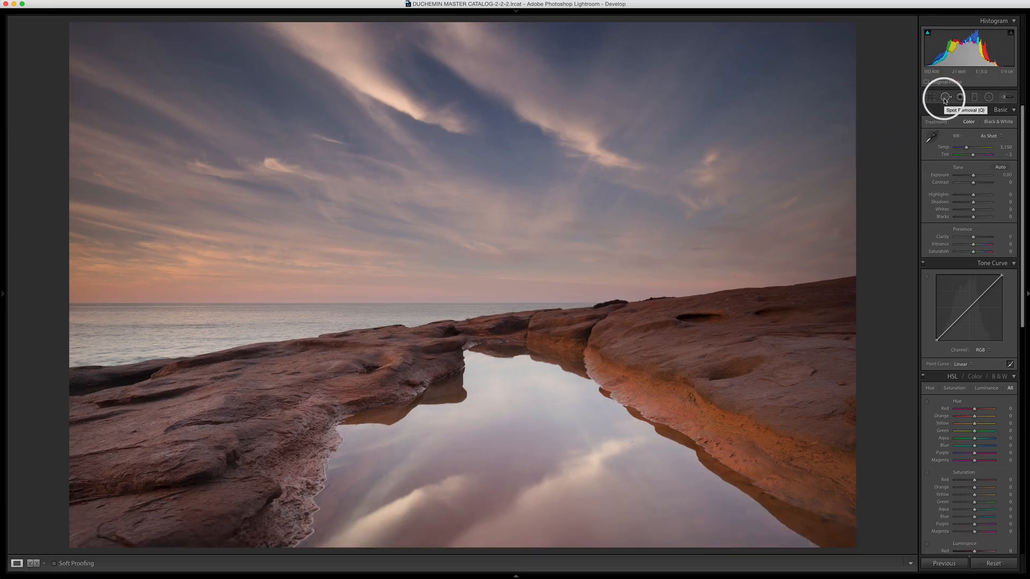
- Heal the dust spots across the sky and pool with Spot Removal, using Visualize Spots to find them, and hide the spot markers
left_click(945, 98)
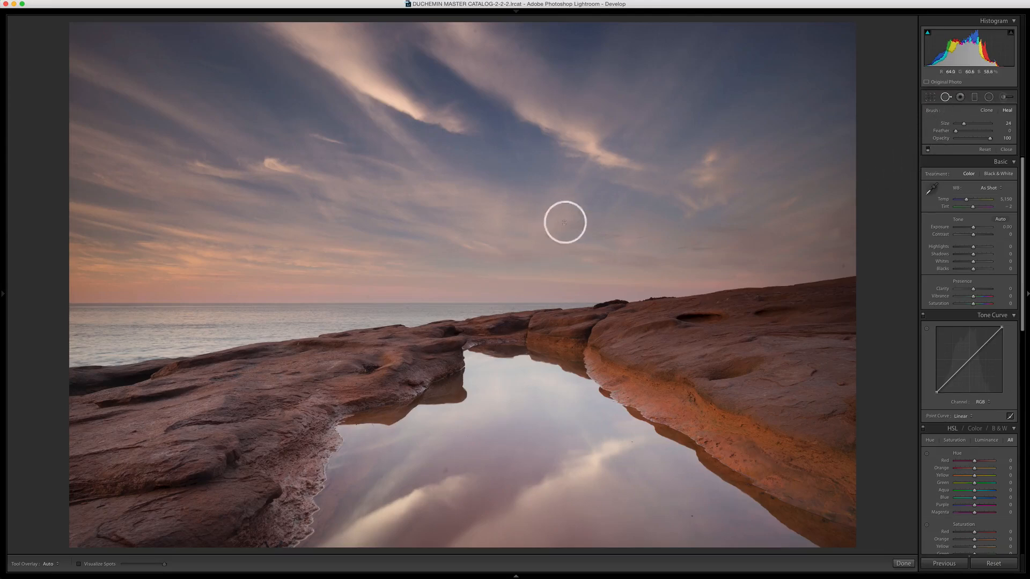
left_click(79, 564)
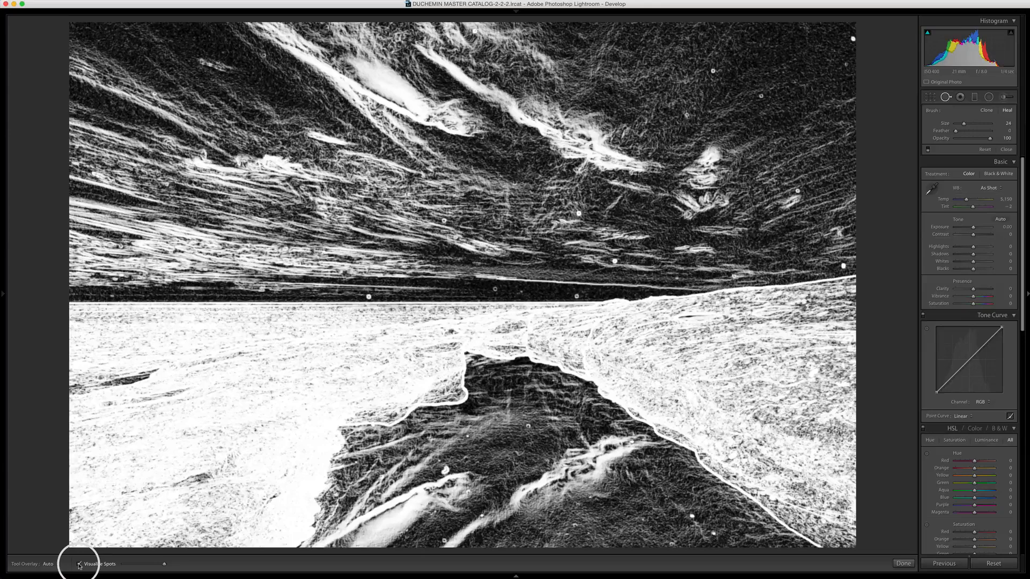
left_click(79, 564)
left_click(79, 564)
left_click(79, 565)
left_click(79, 565)
left_click(79, 565)
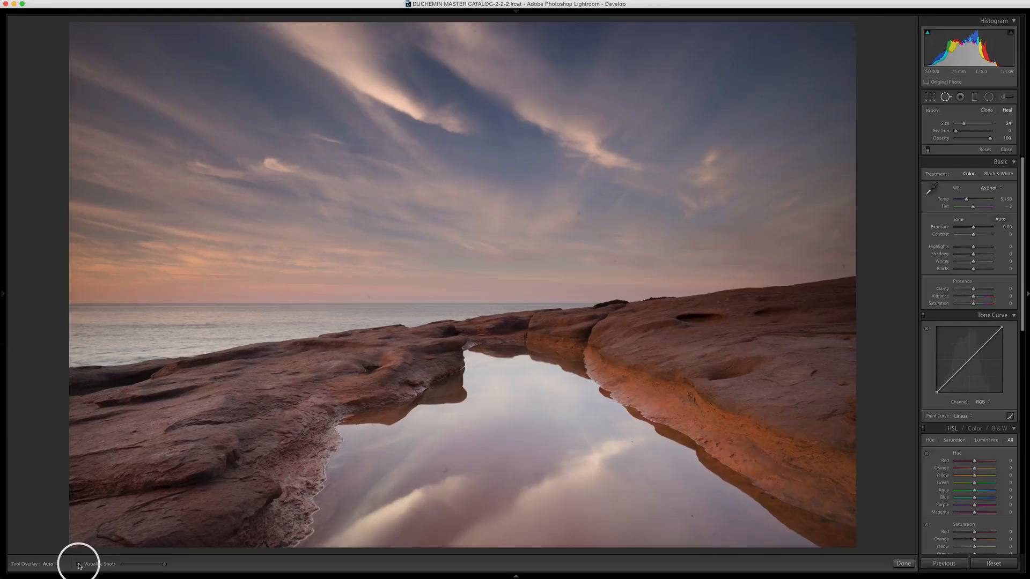
left_click(79, 565)
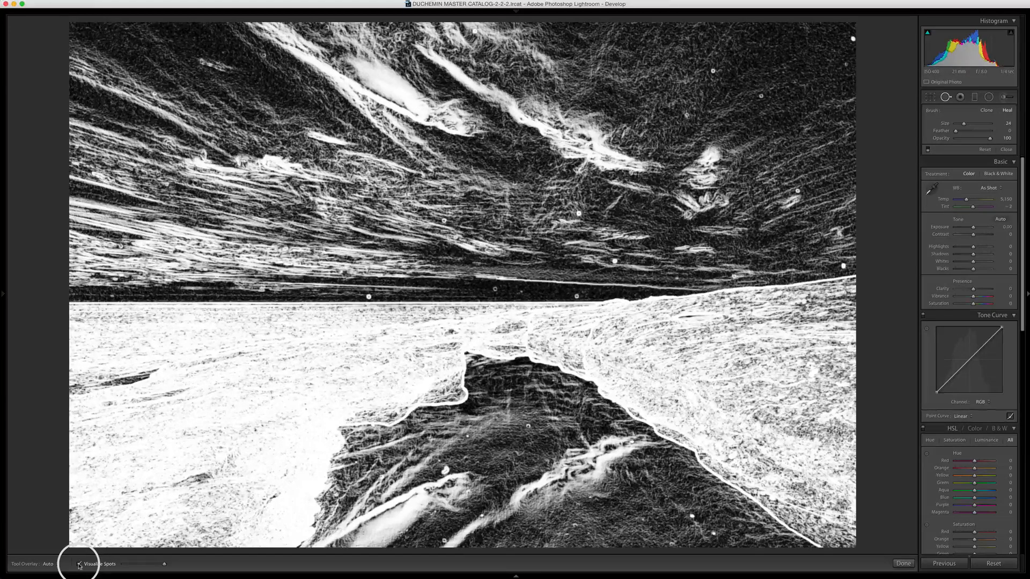
left_click(80, 564)
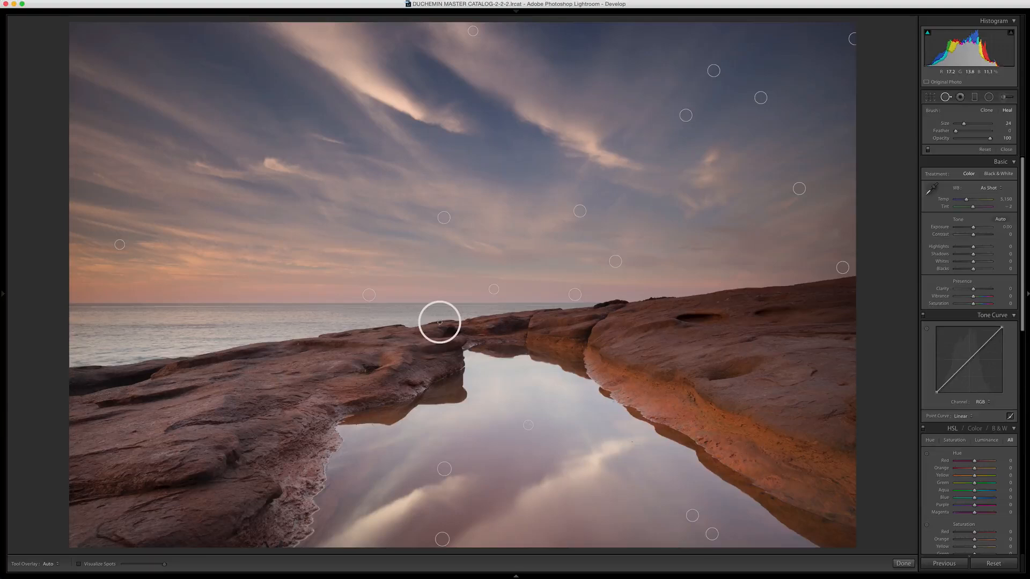
key("h")
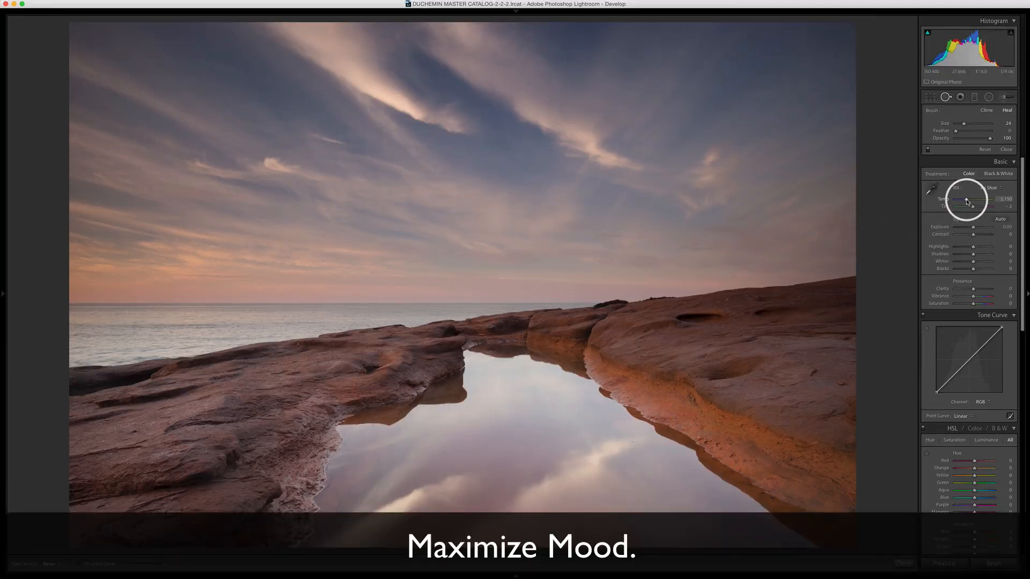
- Warm the white balance to a temperature of 6,109 and set the exposure to +0.10
left_click_drag(968, 202, 970, 201)
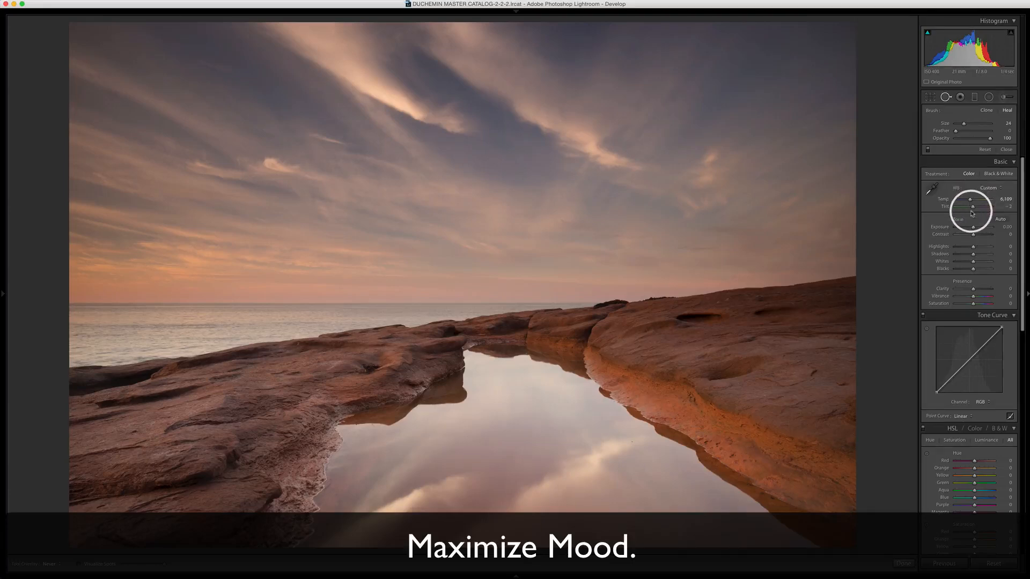
scroll(972, 212, "up", 1)
scroll(974, 242, "down", 1)
left_click(975, 228)
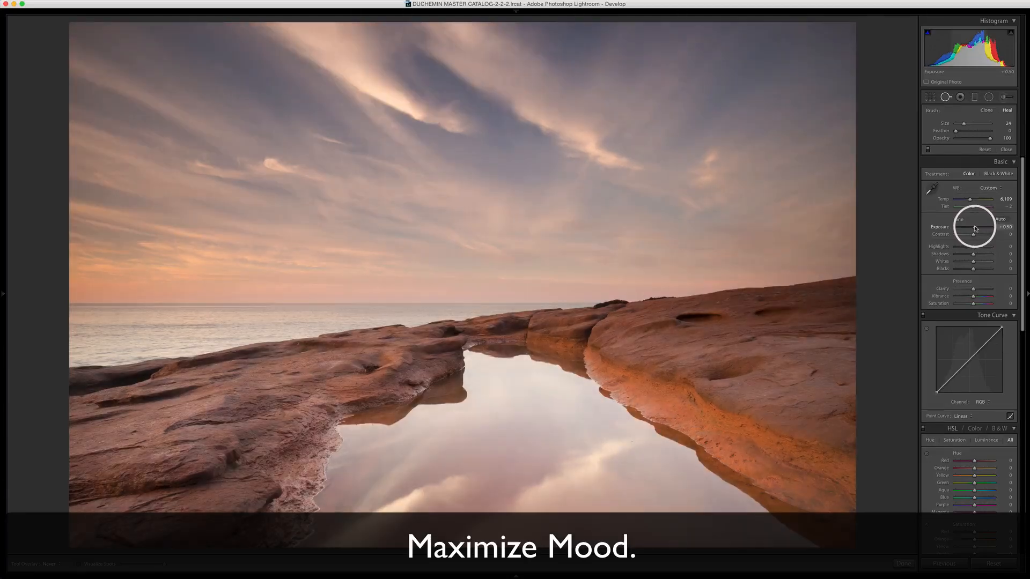
double_click(975, 228)
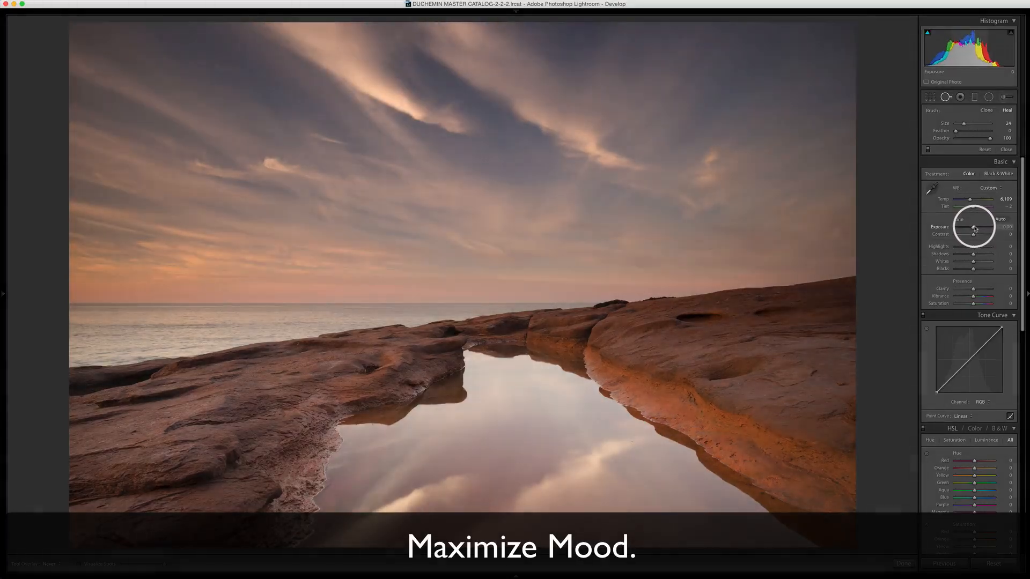
left_click_drag(975, 228, 975, 228)
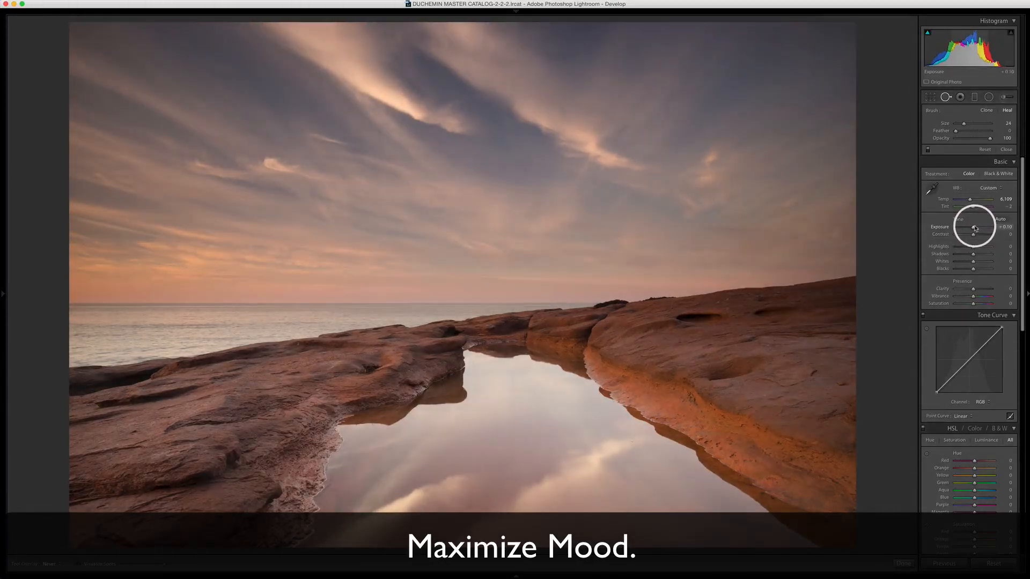
key("F2")
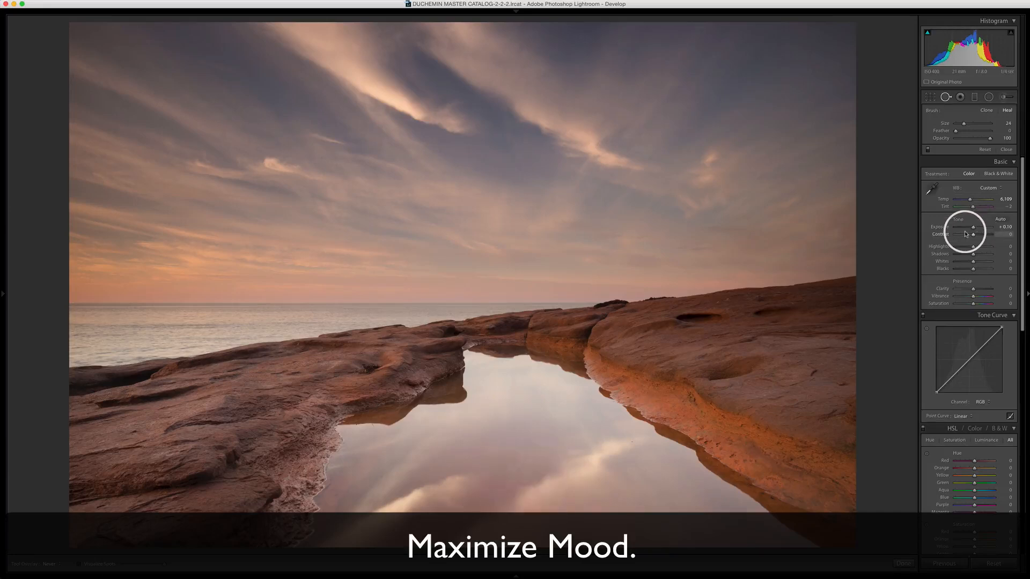
key("F2")
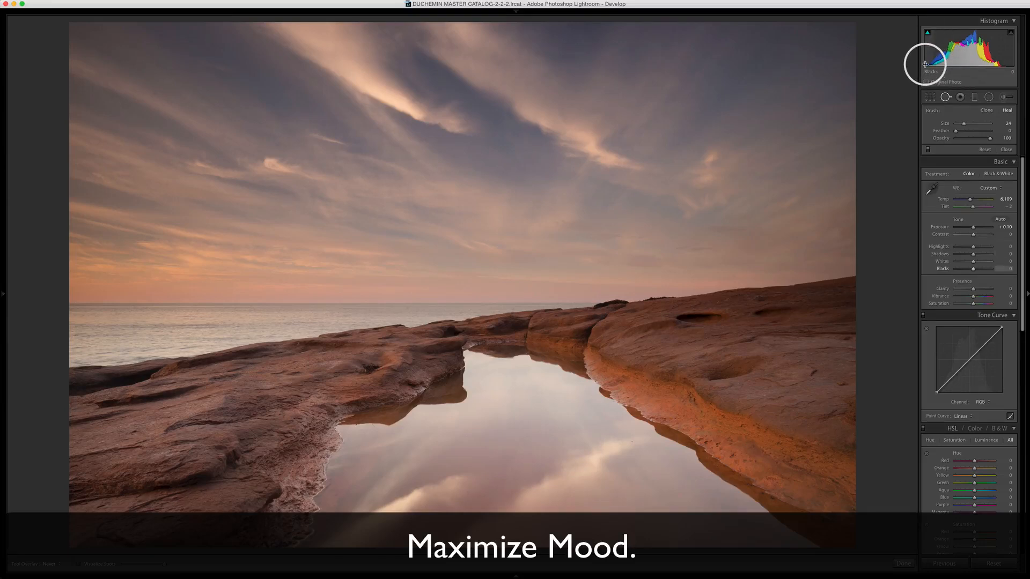
- Check the photo for clipped shadows with the histogram's shadow clipping warning
mouse_move(929, 32)
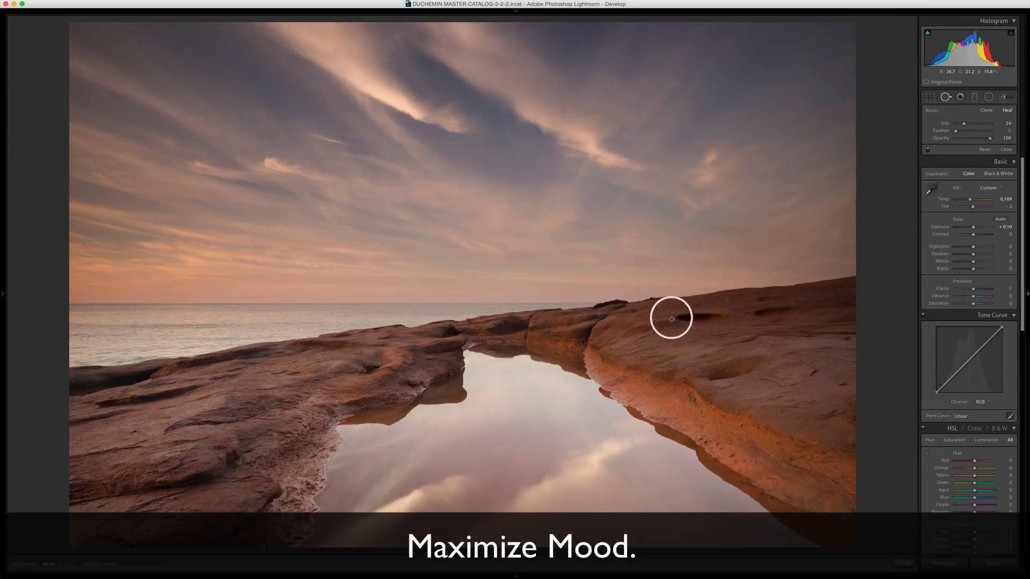
left_click(928, 34)
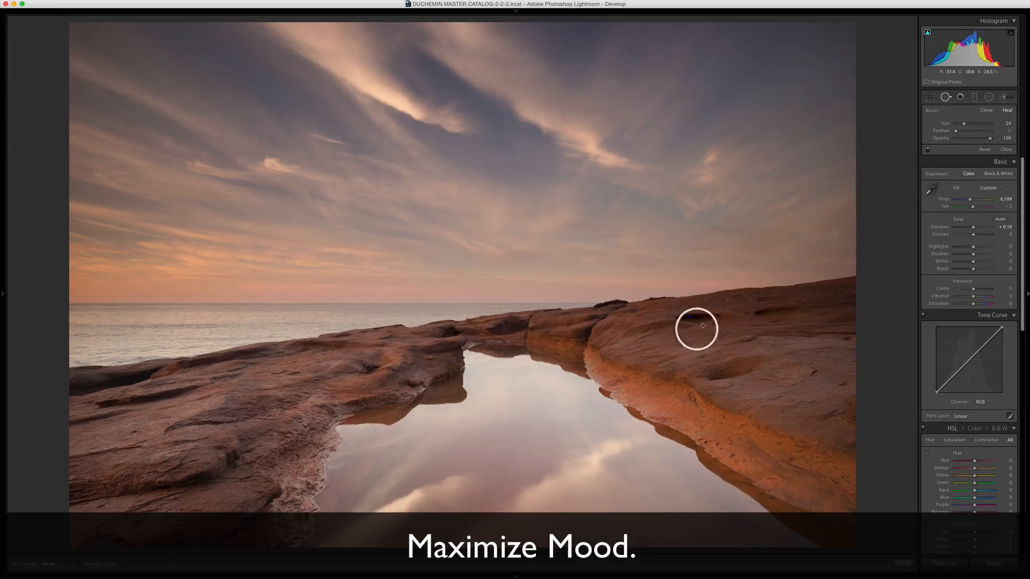
left_click(926, 33)
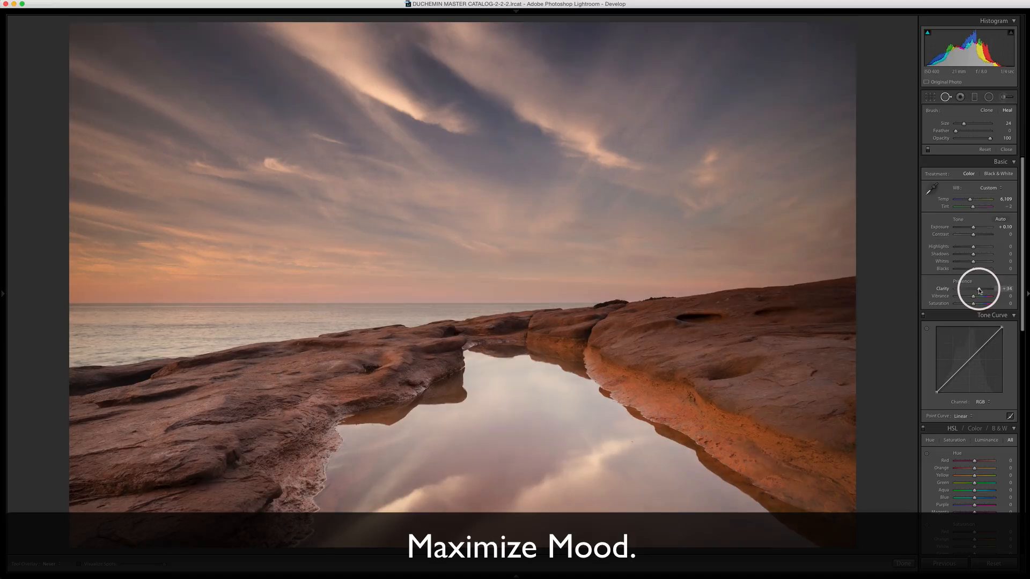
- Set the photo's clarity to +26 and its vibrance to +26
left_click_drag(979, 290, 980, 290)
mouse_move(981, 291)
left_mouse_down()
mouse_move(1000, 291)
mouse_move(978, 292)
left_mouse_up()
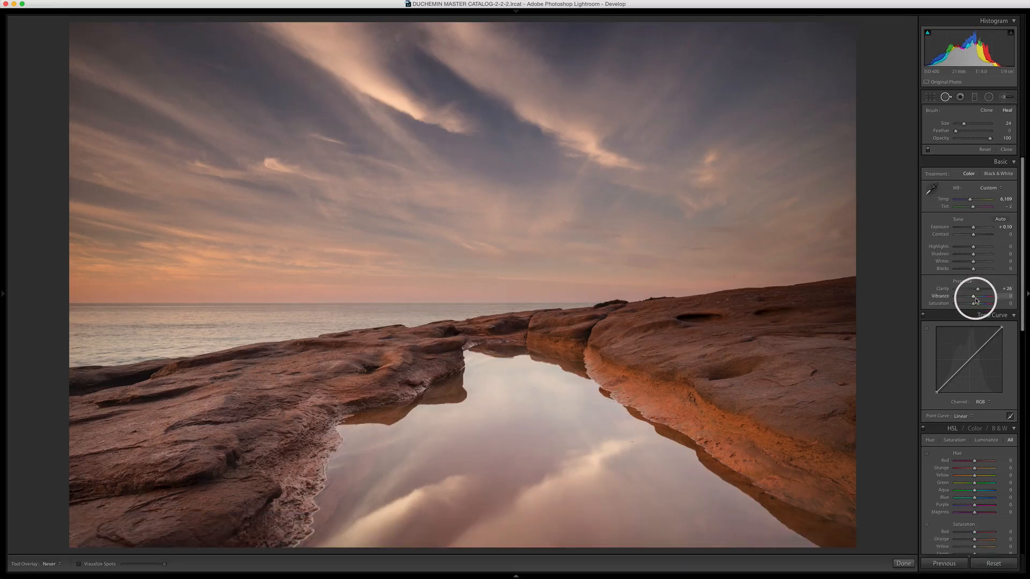
left_click_drag(974, 300, 978, 300)
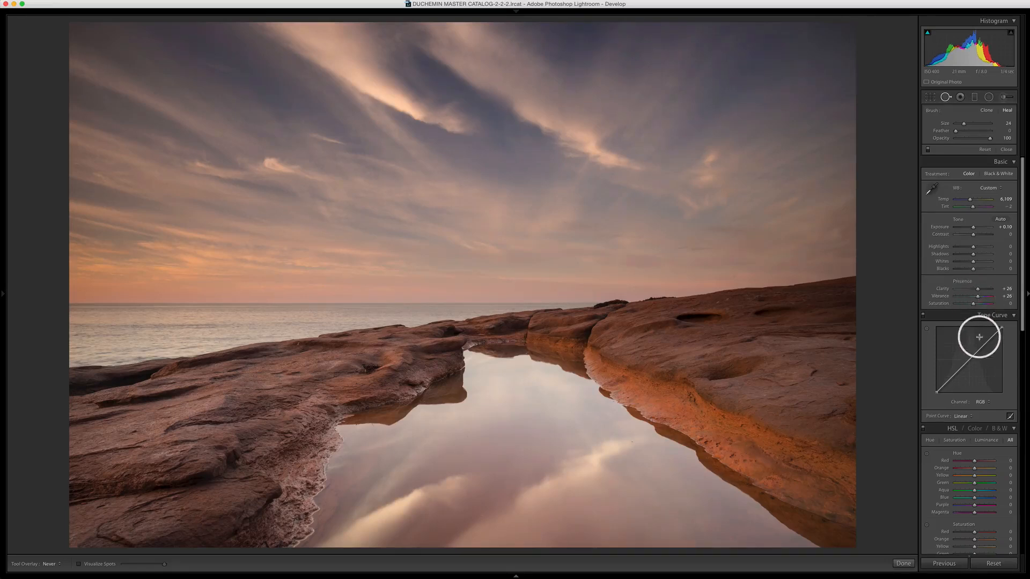
- Apply the Medium Contrast point curve and lift the shadows to +69
left_click(964, 416)
left_click(968, 421)
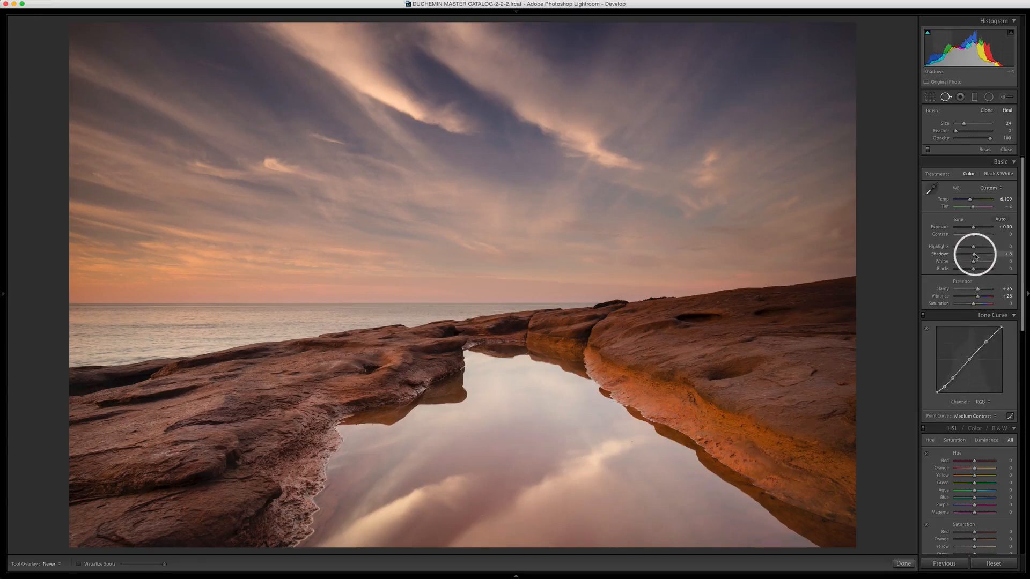
left_click_drag(975, 257, 986, 258)
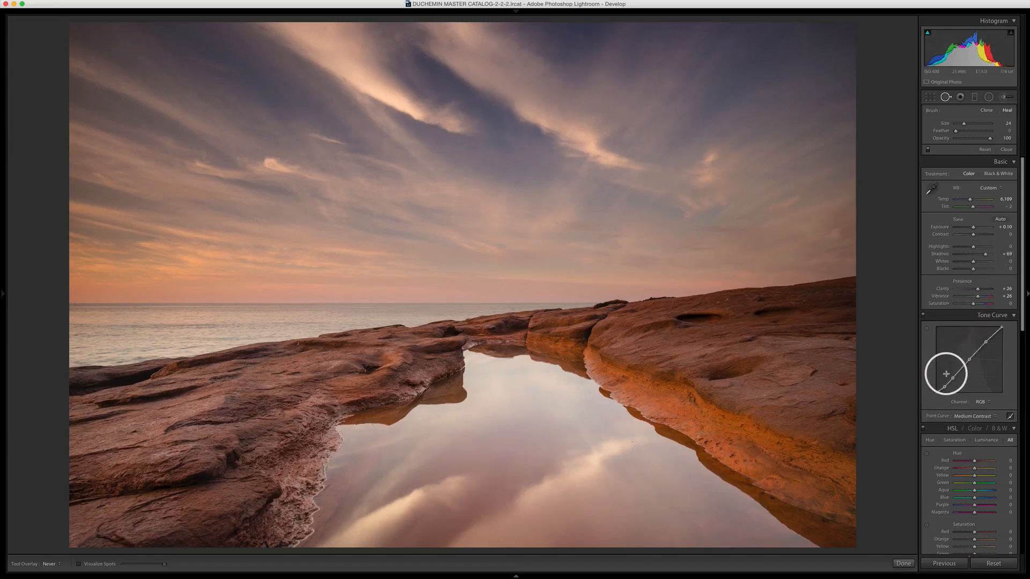
- Compare the edited photo side by side with its earlier version and look over the HSL and Split Toning settings
key("y")
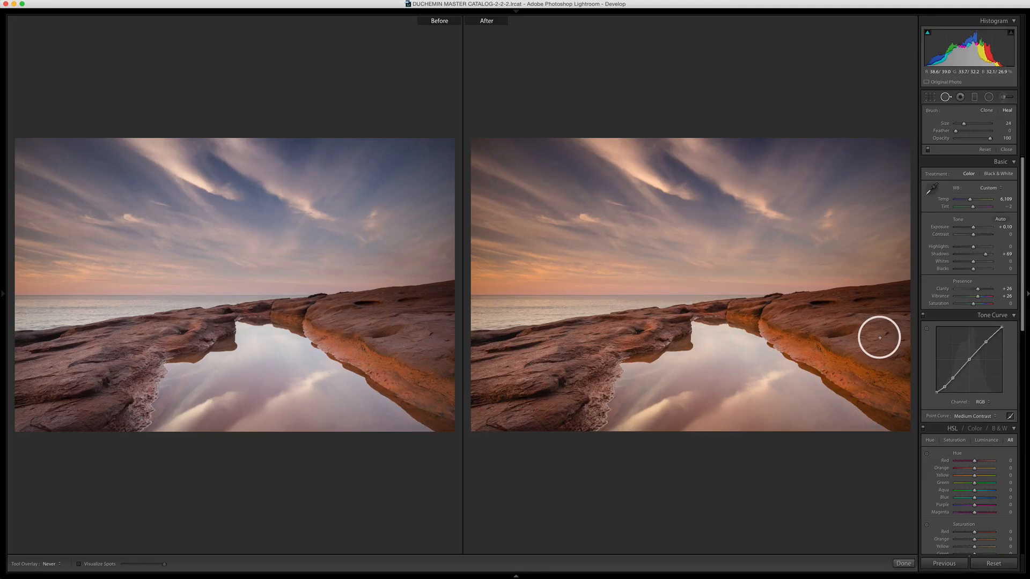
key("y")
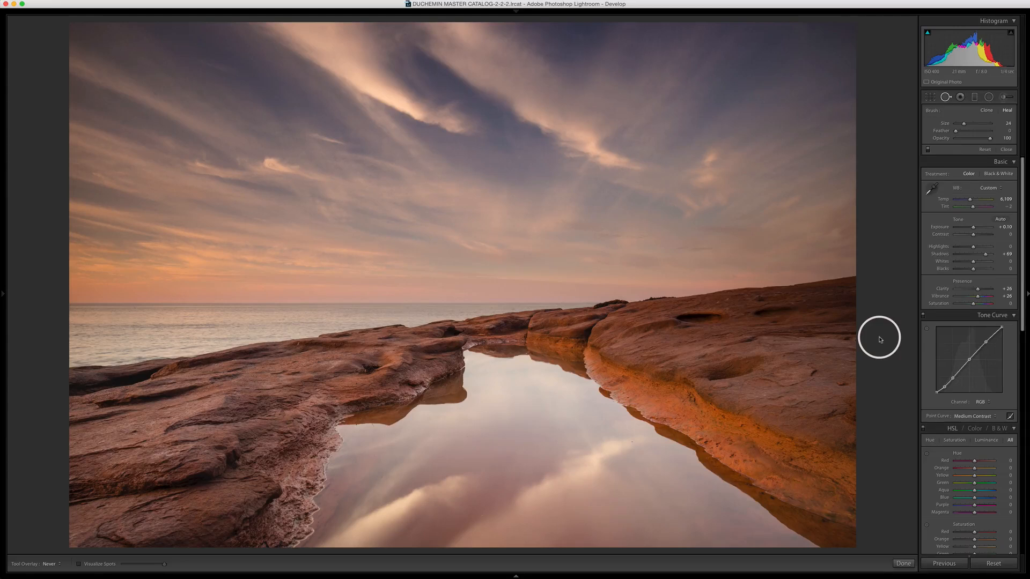
scroll(955, 331, "down", 8)
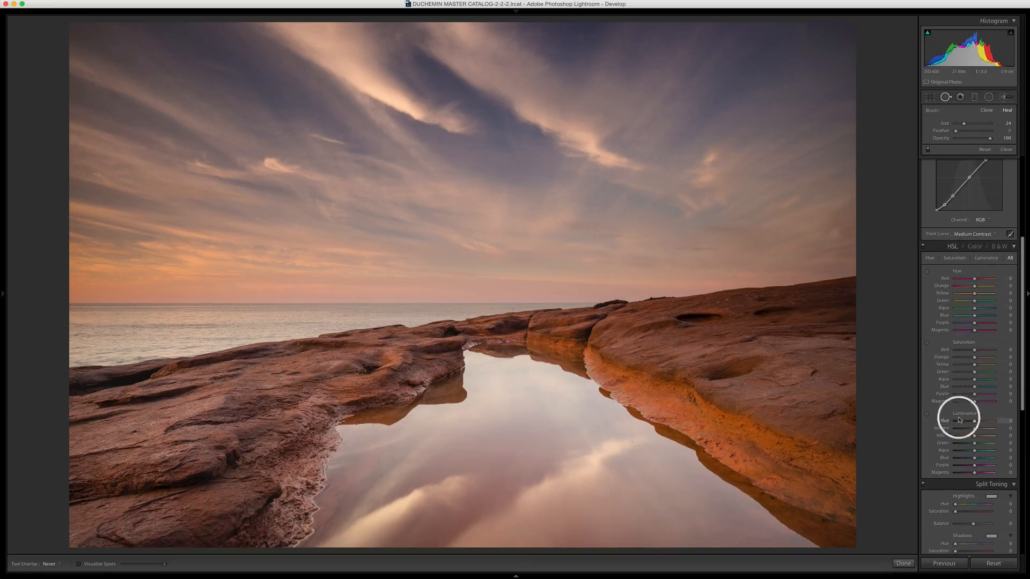
scroll(956, 415, "down", 4)
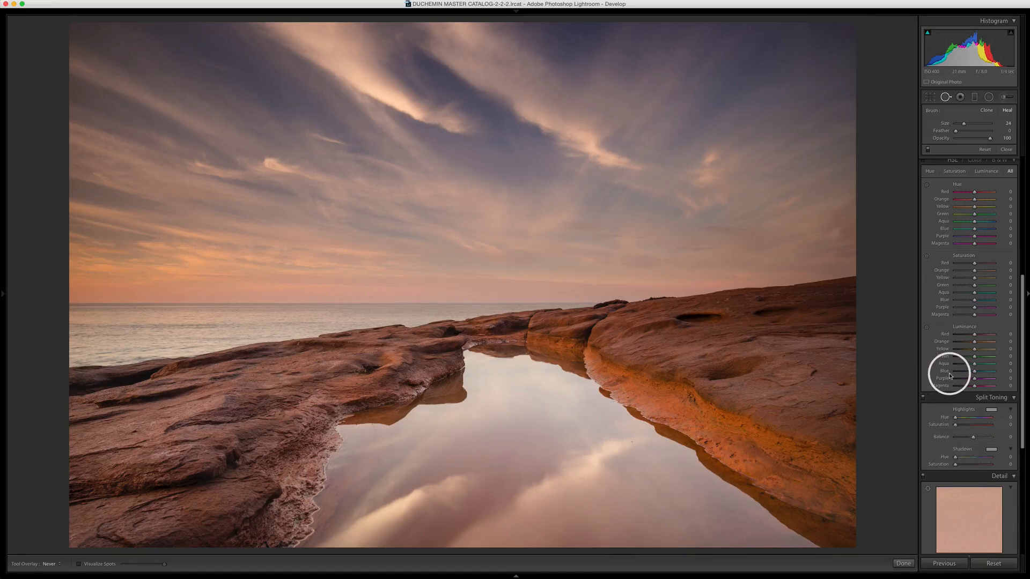
scroll(949, 375, "up", 12)
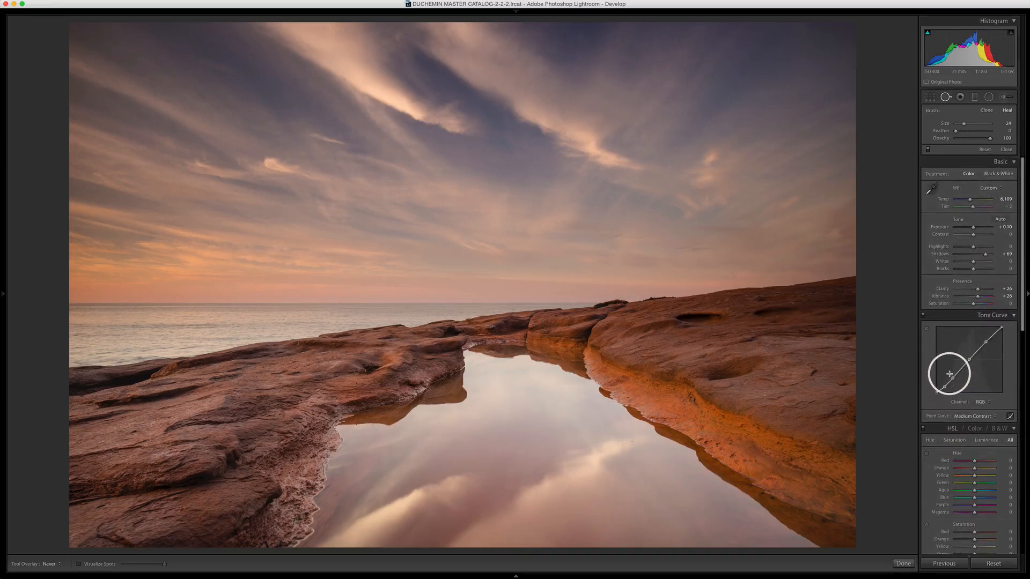
- Paint over the bright cloud streaks in the upper sky with the Adjustment Brush and select the upper cloud mask
left_click(1002, 97)
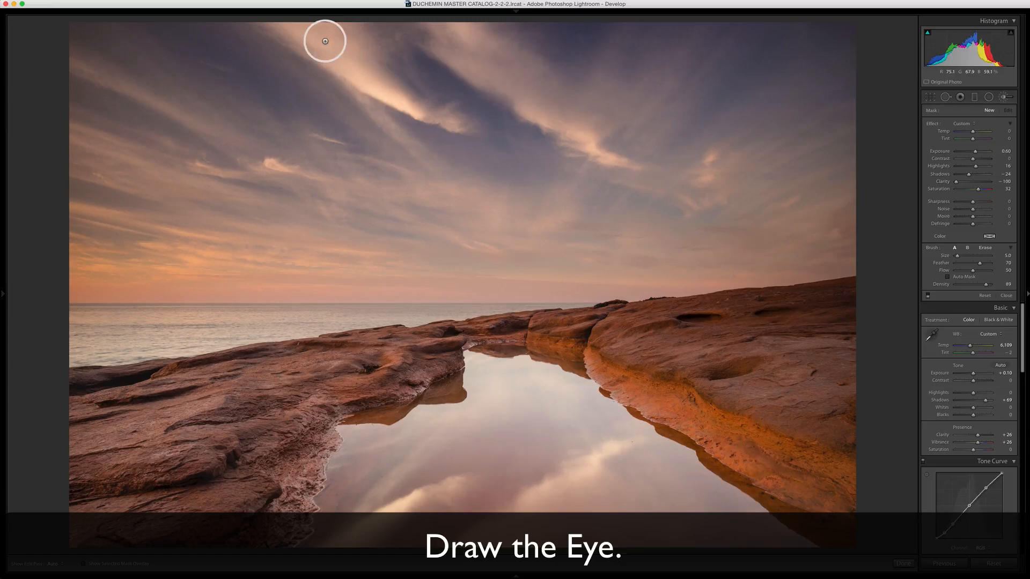
mouse_move(327, 44)
left_mouse_down()
mouse_move(405, 97)
mouse_move(351, 57)
mouse_move(386, 84)
mouse_move(434, 41)
mouse_move(474, 57)
mouse_move(473, 44)
mouse_move(492, 41)
mouse_move(539, 96)
left_mouse_up()
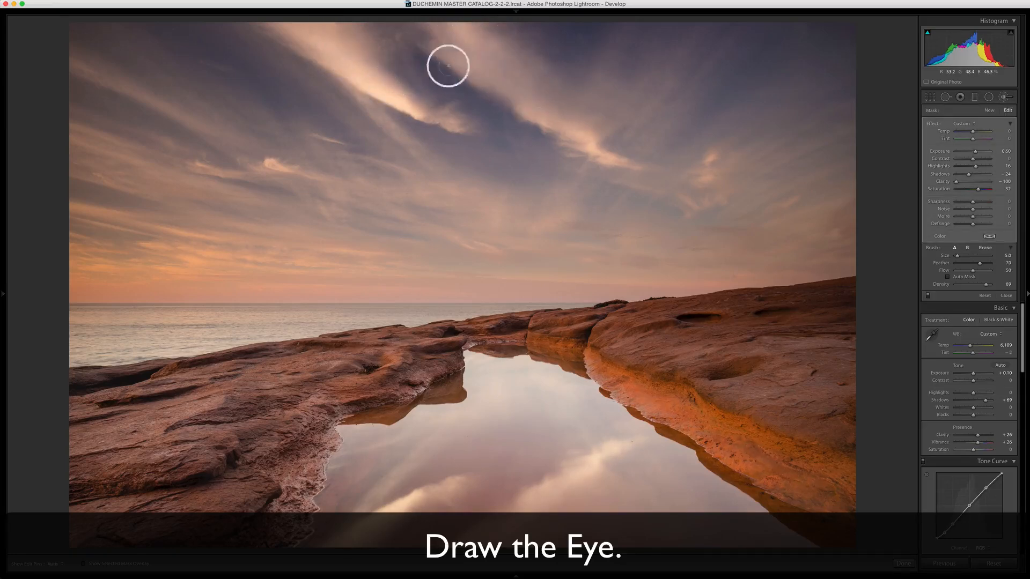
left_click(311, 36)
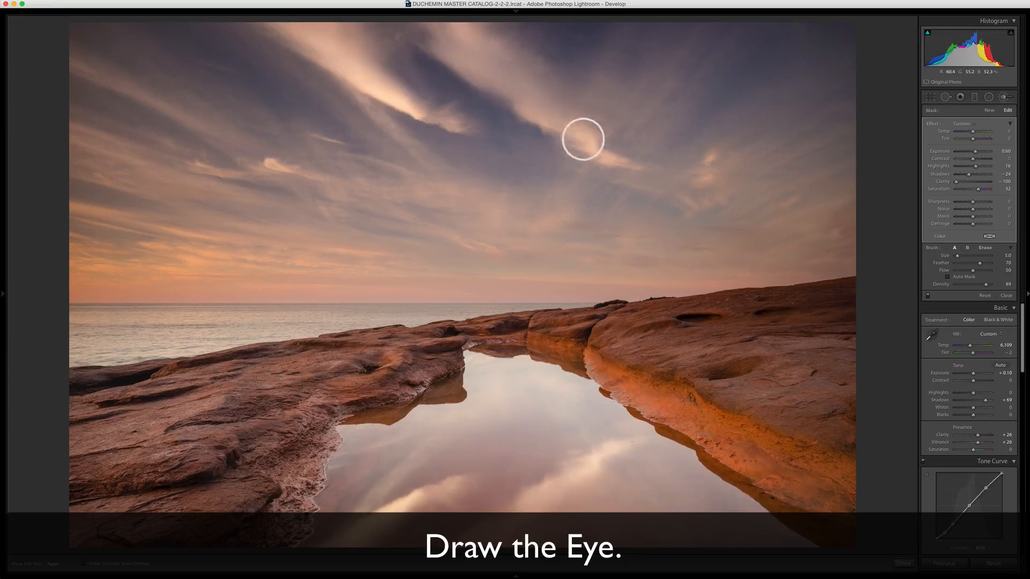
- Reset the selected cloud mask's clarity, saturation and shadows to 0 and raise its highlights
left_click_drag(957, 182, 975, 182)
double_click(942, 182)
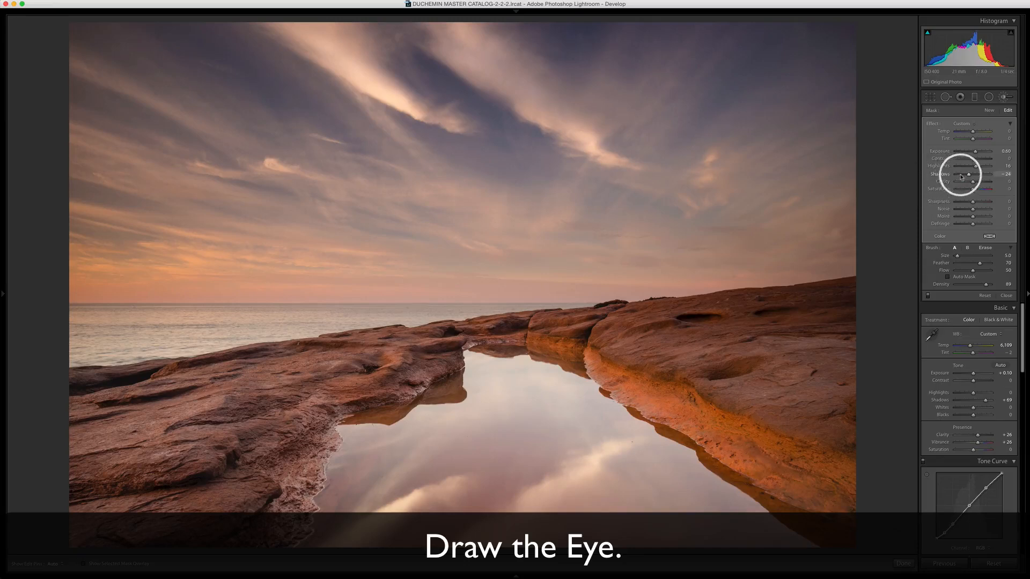
left_click_drag(964, 174, 972, 176)
double_click(949, 175)
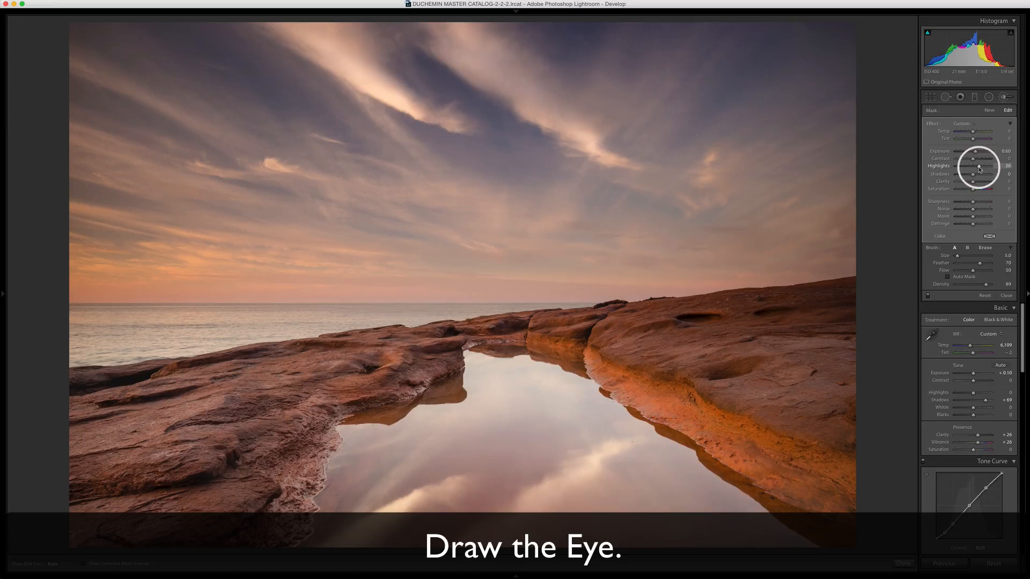
left_click_drag(978, 169, 980, 167)
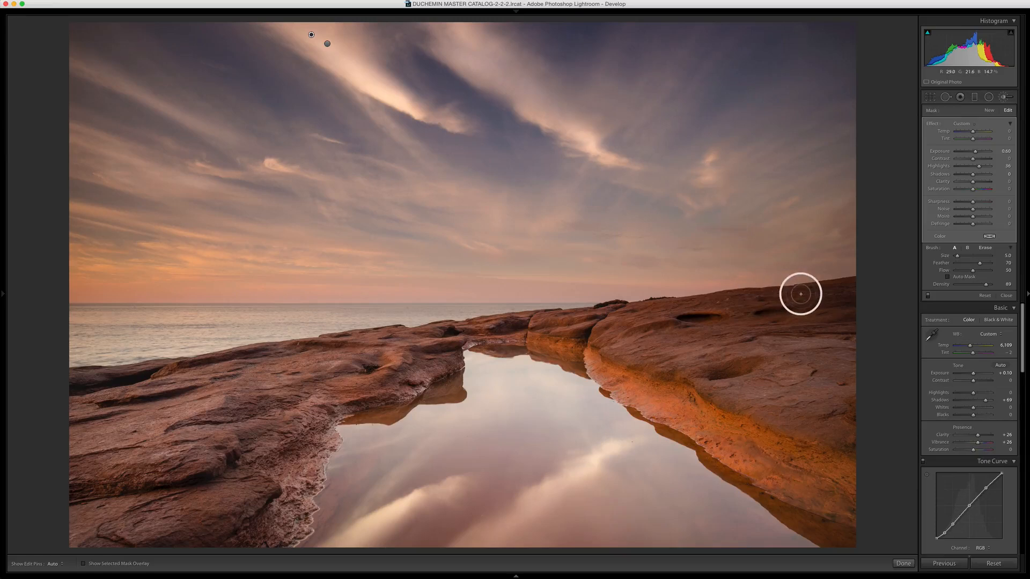
key("h")
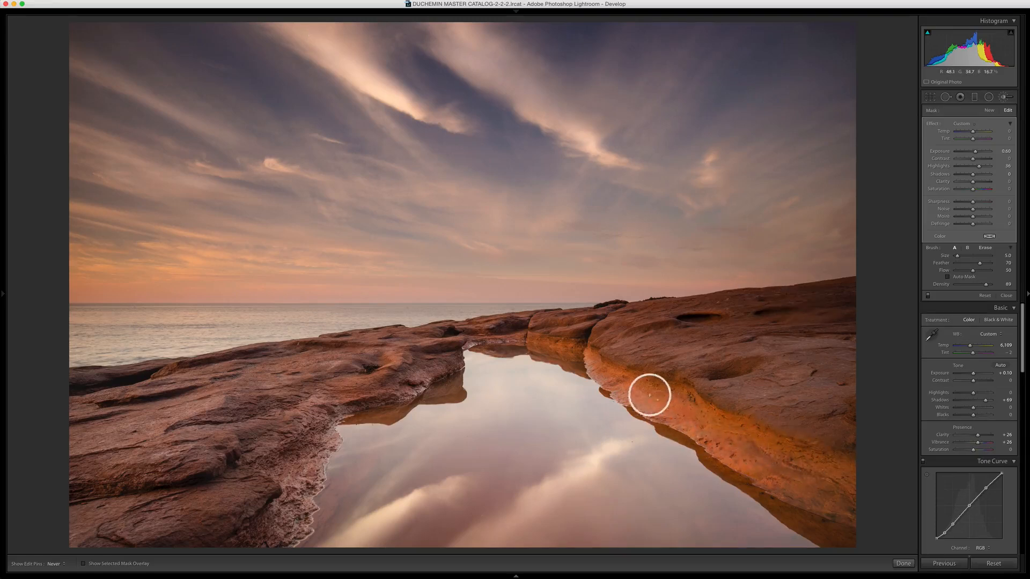
key("h")
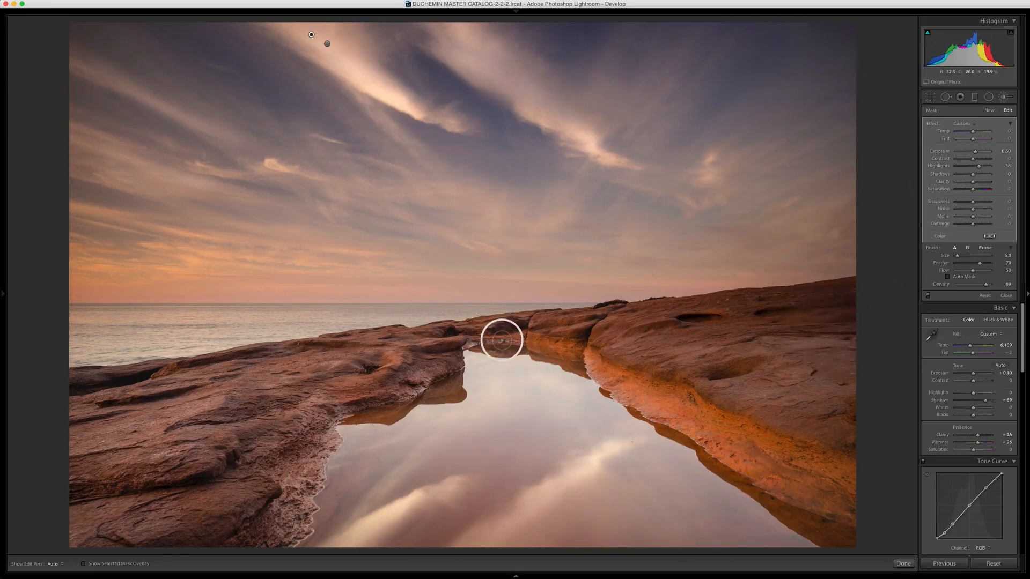
- Start a new Adjustment Brush mask with clarity and saturation reset to 0, exposure at -1.03 and shadows at -17
left_click(989, 110)
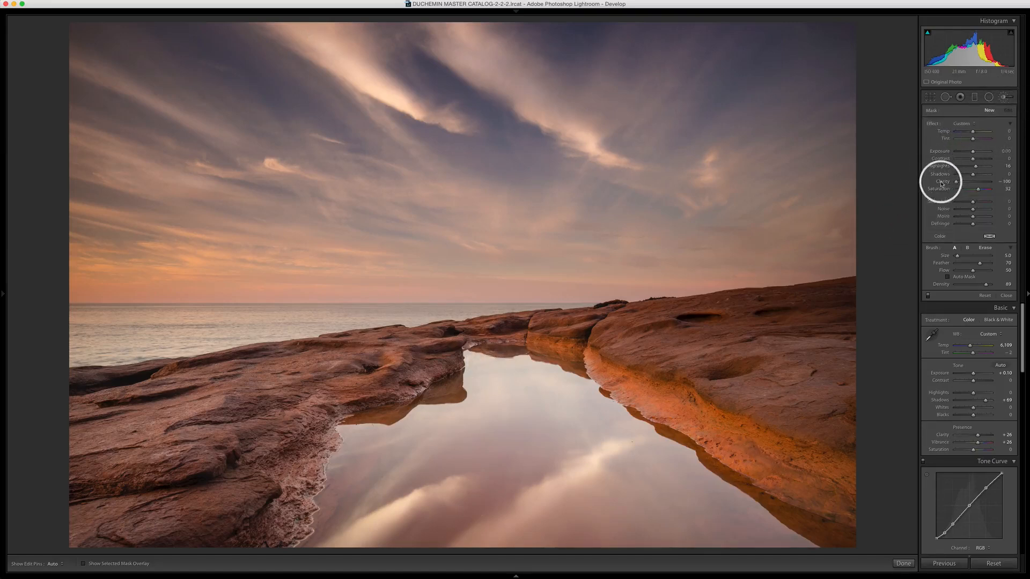
double_click(940, 189)
left_click_drag(972, 152, 971, 175)
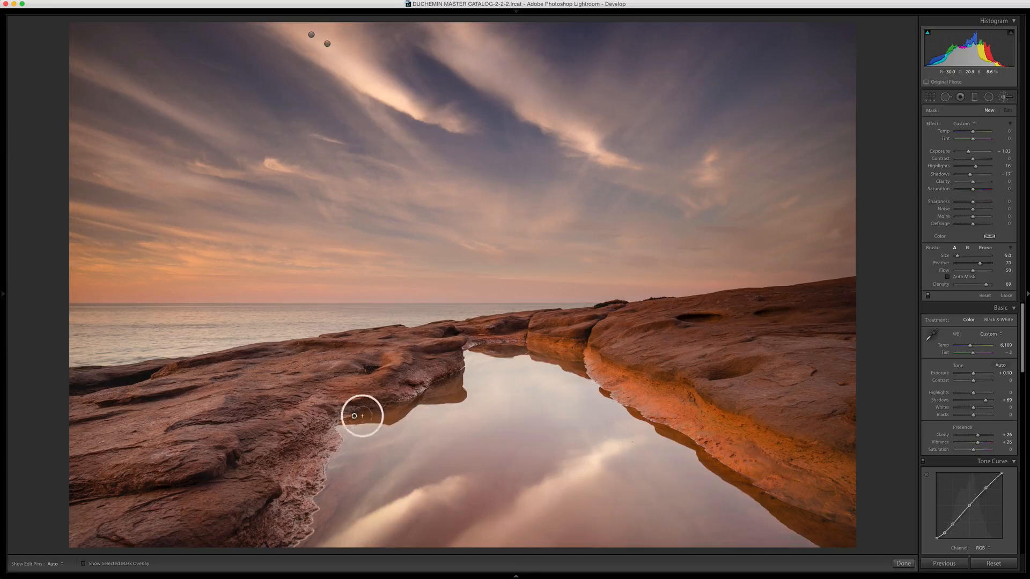
- Paint the darkening brush along the rock edges around the tide pool, using brush size 4.0 down the right bank
key("h")
mouse_move(402, 413)
left_mouse_down()
mouse_move(451, 386)
mouse_move(482, 344)
mouse_move(577, 363)
mouse_move(600, 391)
left_mouse_up()
key("h")
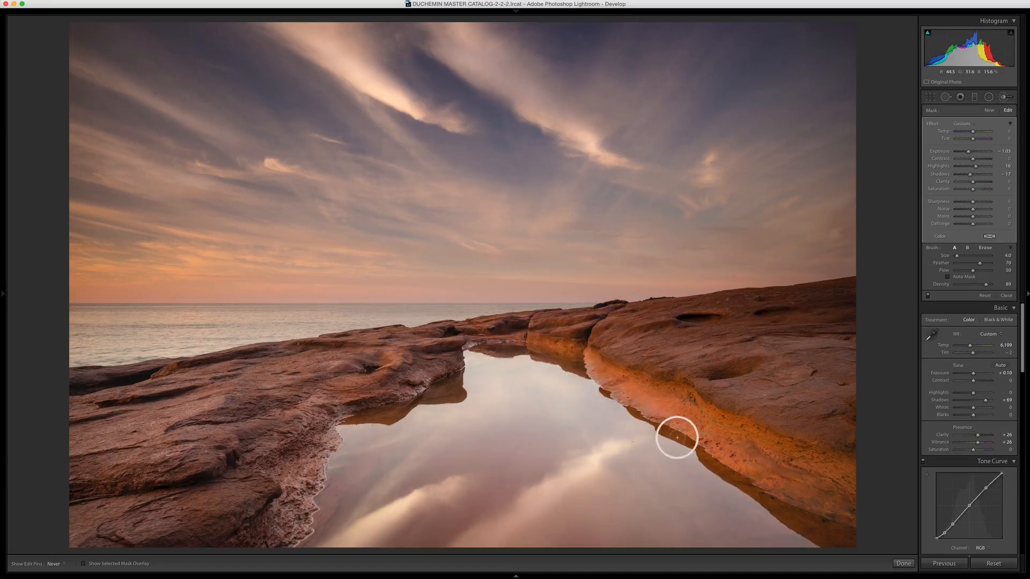
mouse_move(677, 438)
left_mouse_down()
mouse_move(733, 485)
mouse_move(856, 546)
mouse_move(847, 543)
left_mouse_up()
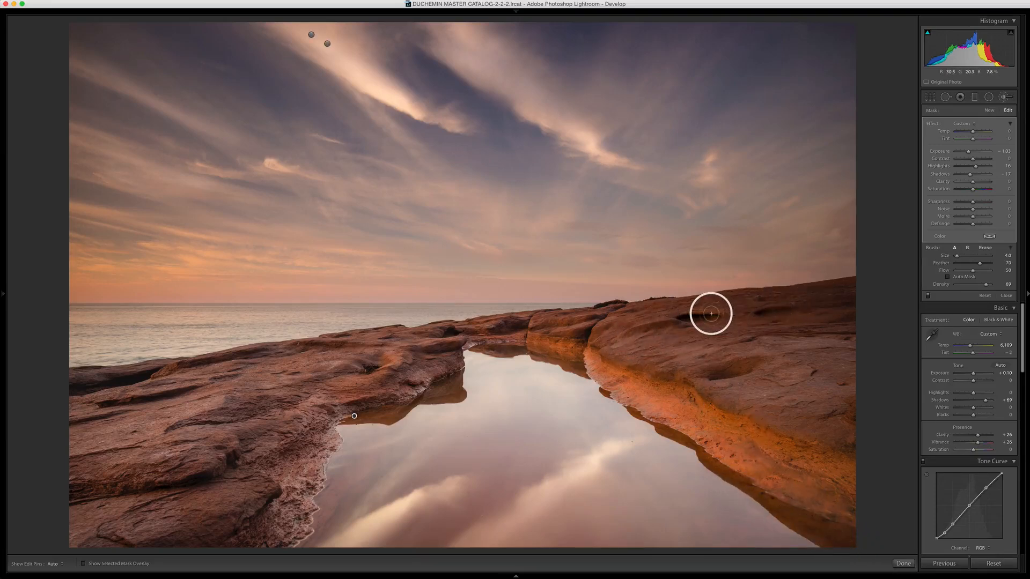
key("h")
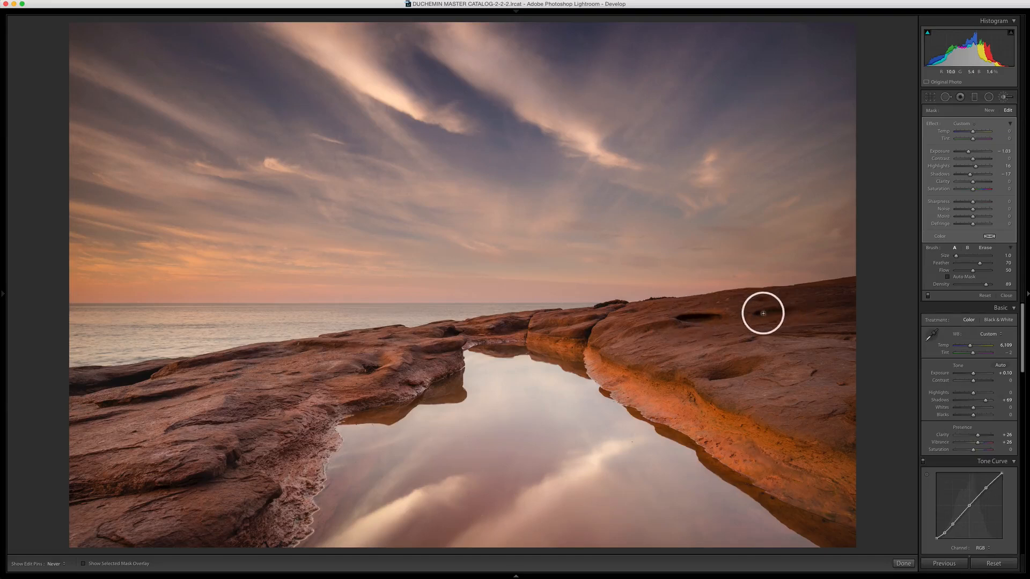
- Darken the small hollows in the right-hand rocks with the same mask at brush size 1.0
key("h")
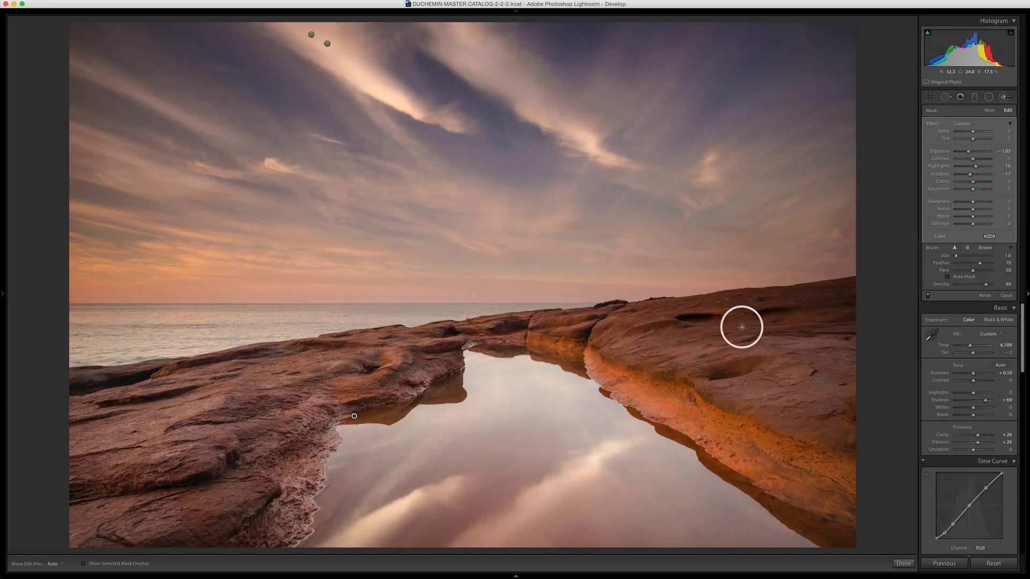
key("h")
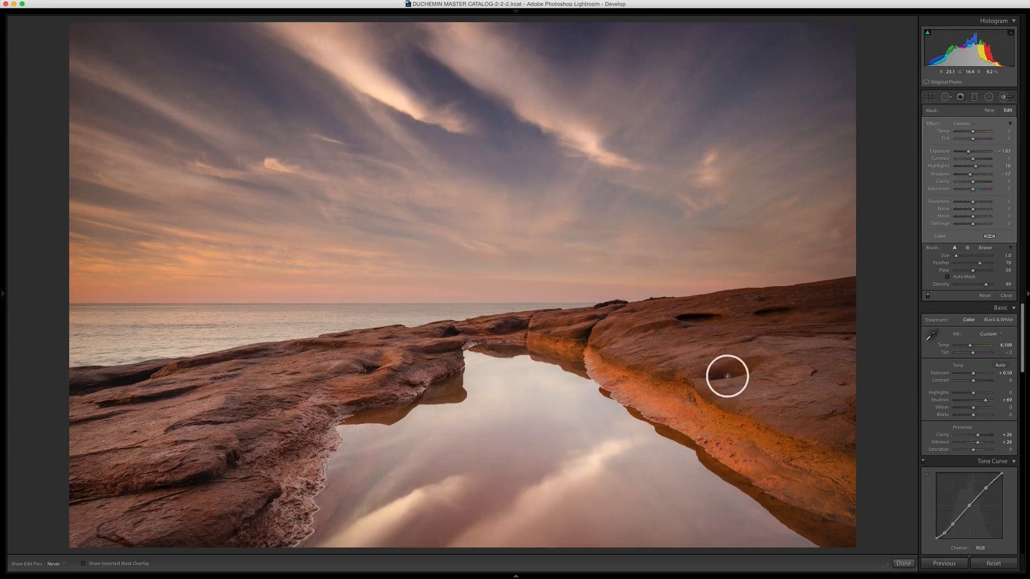
mouse_move(728, 377)
left_mouse_down()
mouse_move(752, 363)
mouse_move(713, 365)
mouse_move(751, 364)
left_mouse_up()
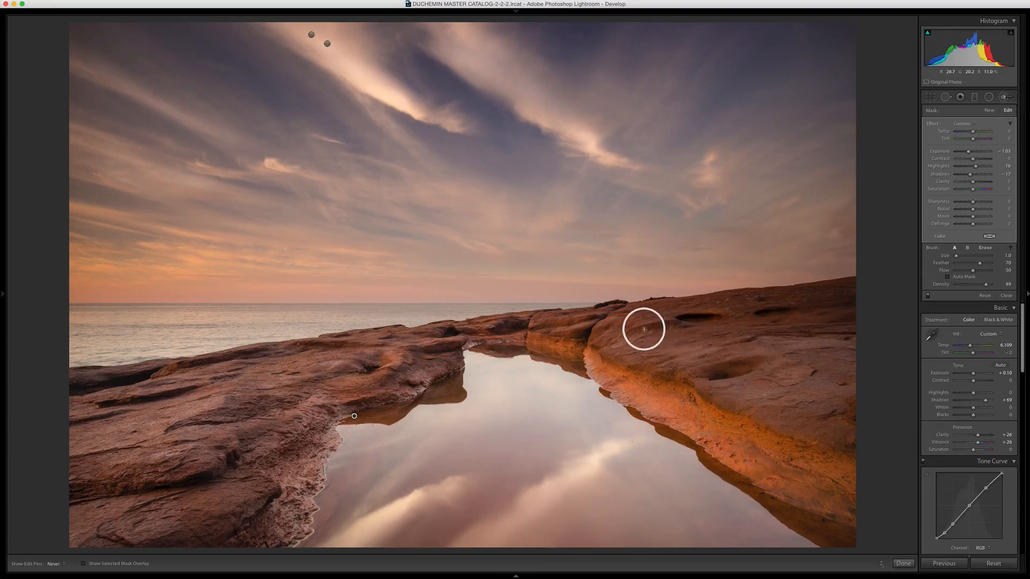
key("h")
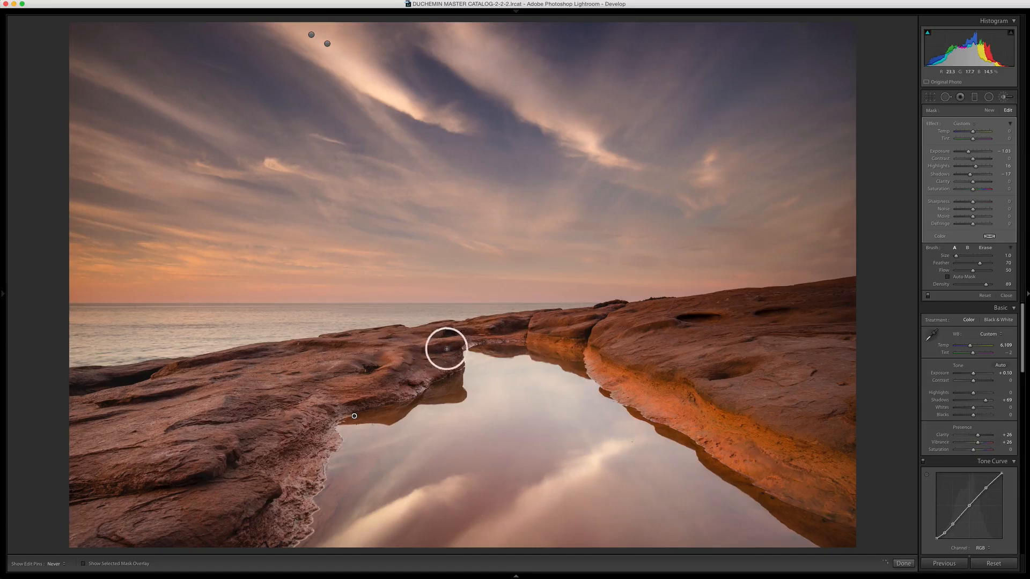
key("h")
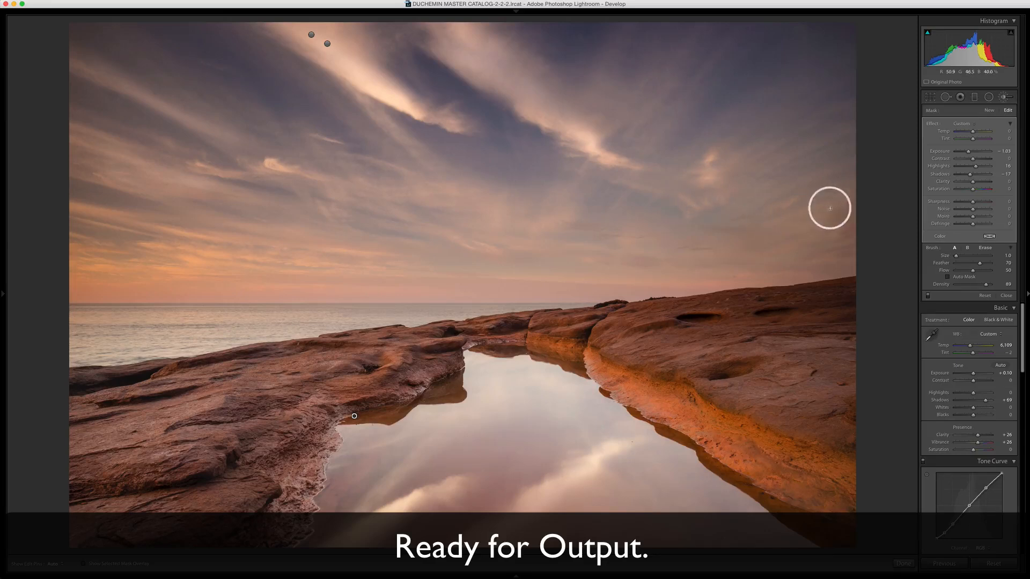
- Check the photo for shadow clipping and lift the black point of the RGB tone curve slightly
left_click(928, 33)
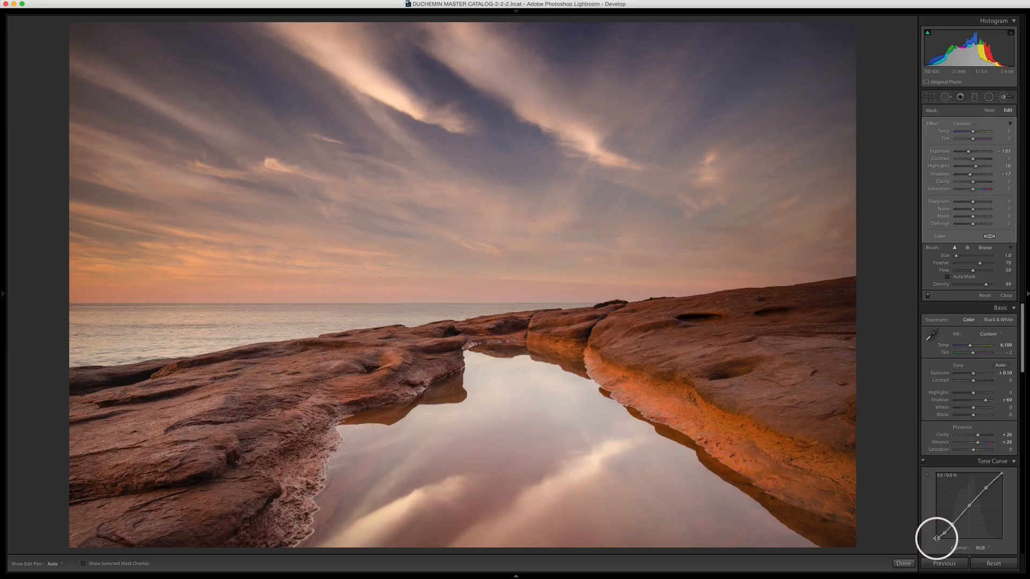
left_click_drag(936, 539, 937, 538)
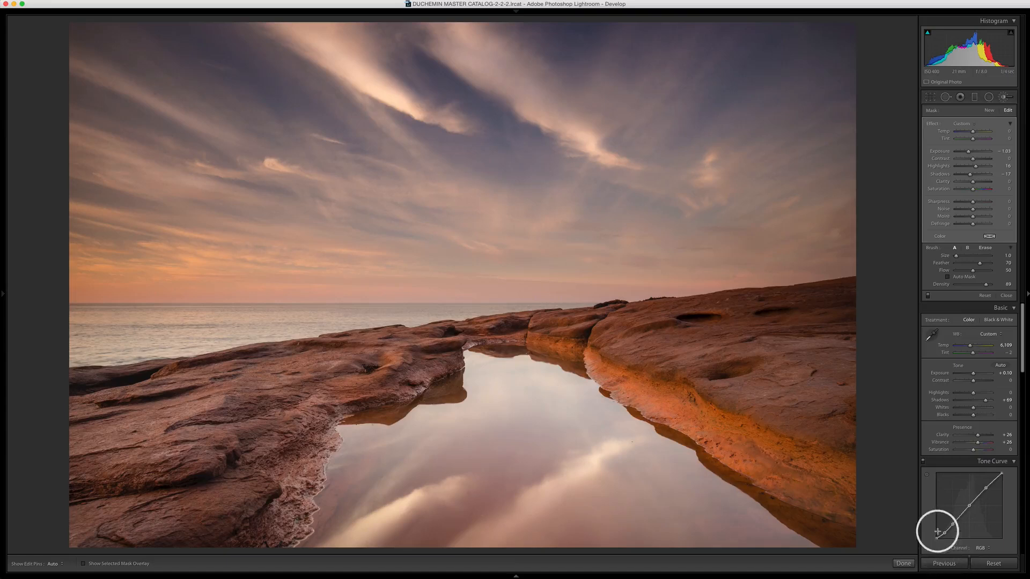
left_click_drag(936, 538, 936, 537)
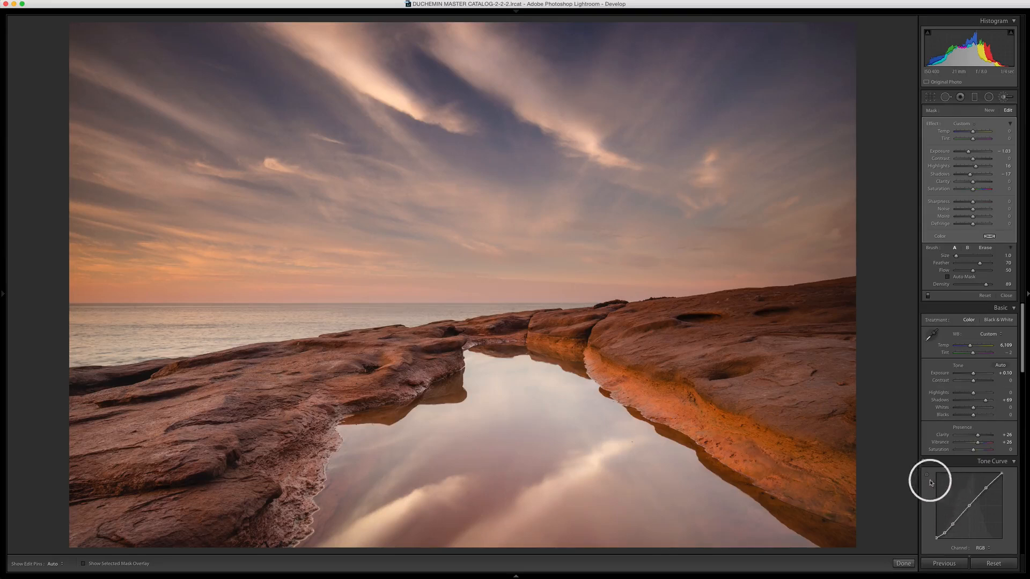
- Set the sharpening masking to 41 while previewing the mask
scroll(927, 484, "down", 10)
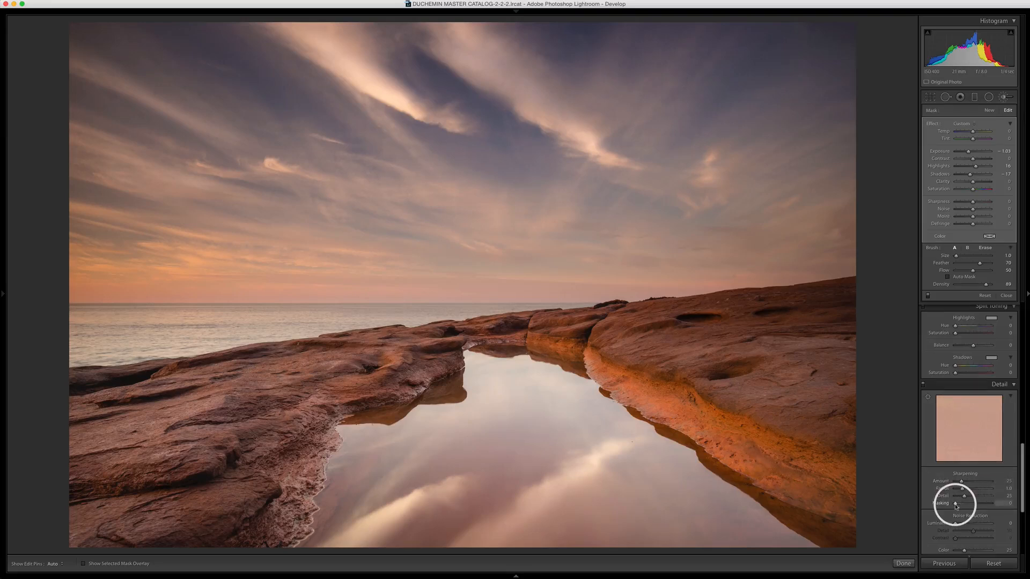
scroll(956, 507, "down", 1)
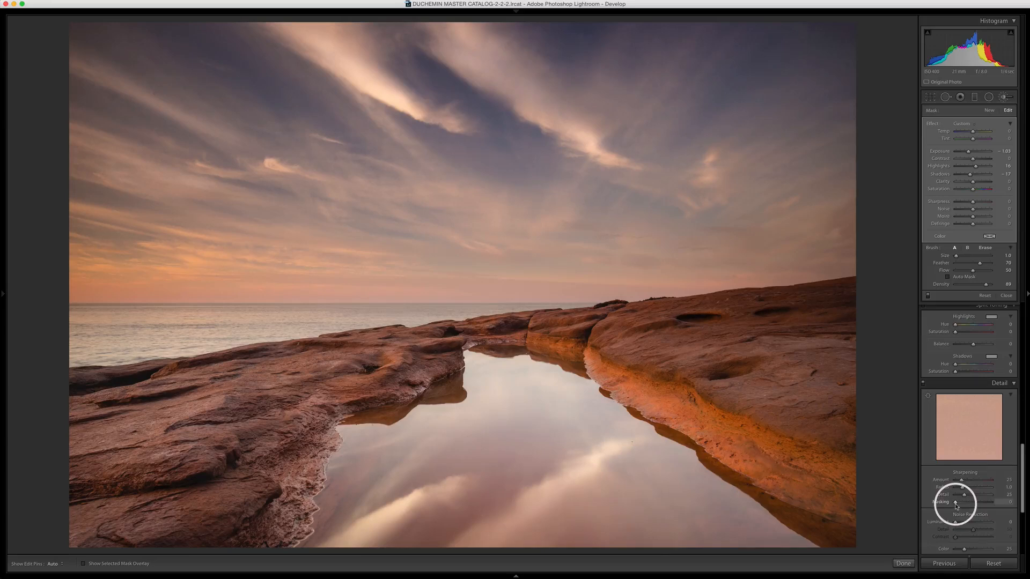
key("alt")
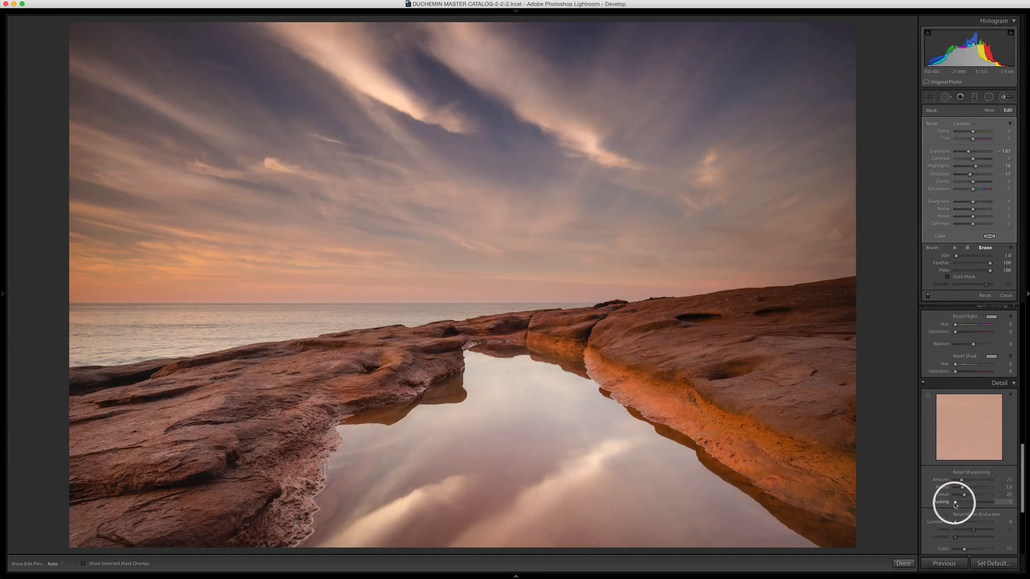
mouse_move(955, 505)
left_mouse_down()
mouse_move(977, 505)
mouse_move(940, 506)
mouse_move(970, 506)
left_mouse_up()
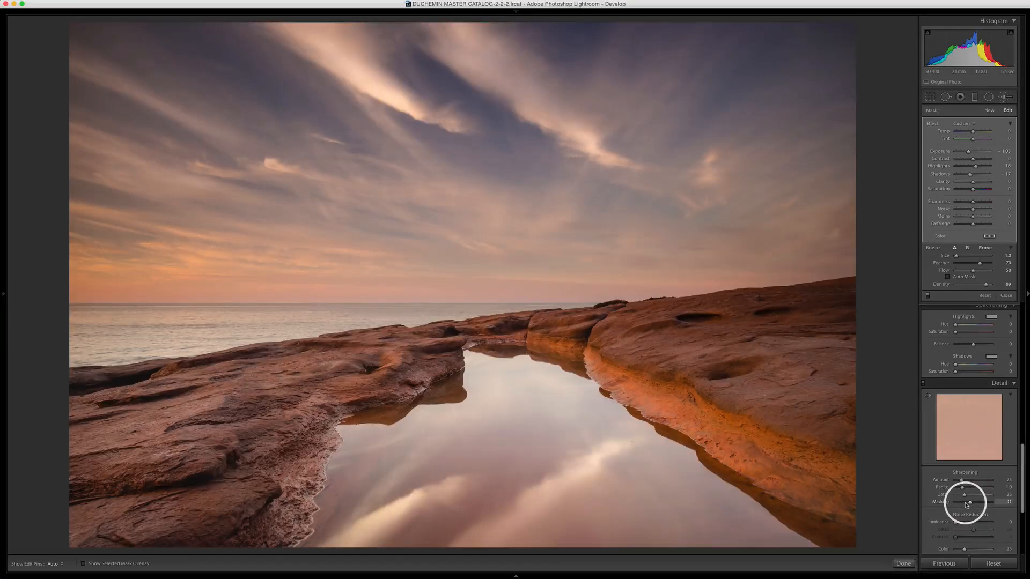